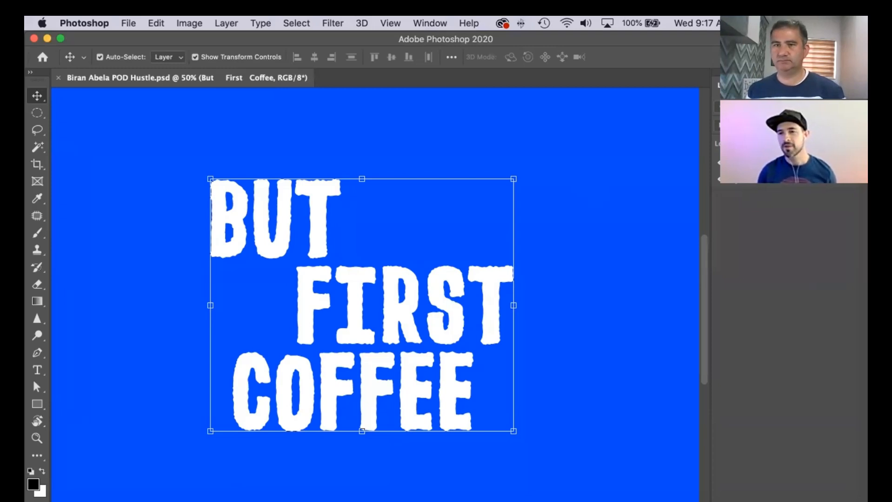
# - Create a layer group named Texture above the Background layer and move the "But First Coffee" text layer into it
pyautogui.click(752, 188)
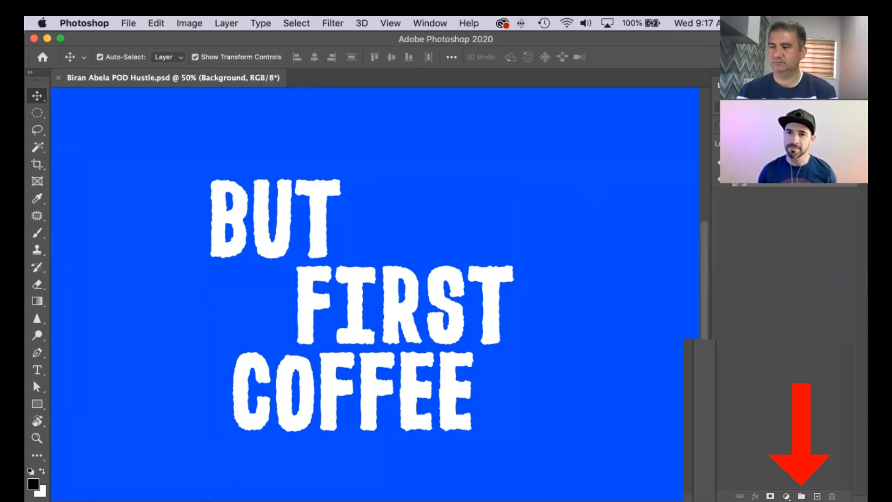
pyautogui.click(808, 500)
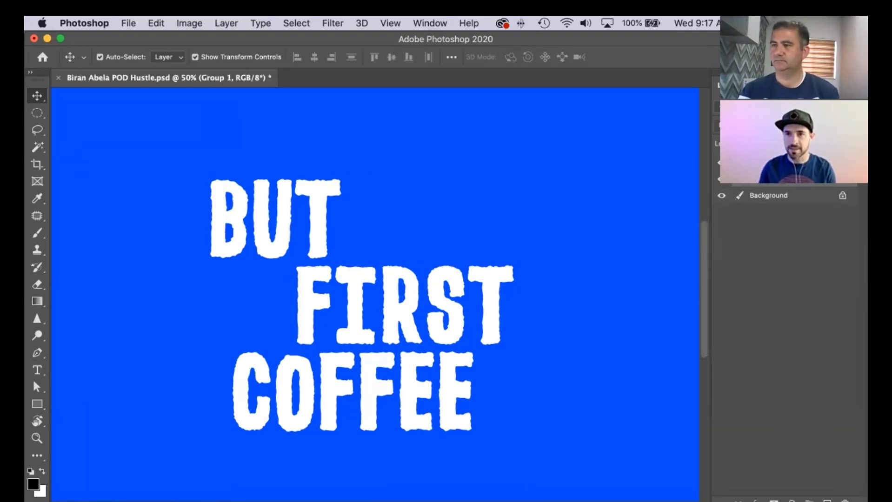
pyautogui.press('Return')
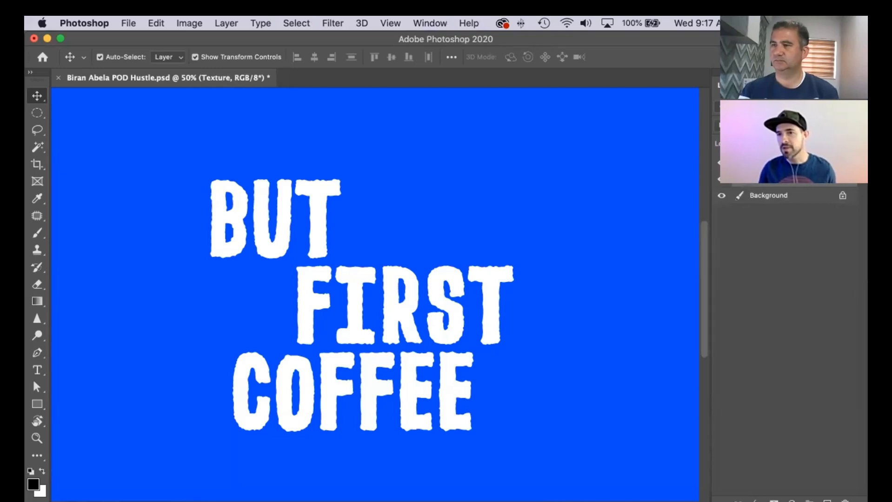
pyautogui.click(781, 163)
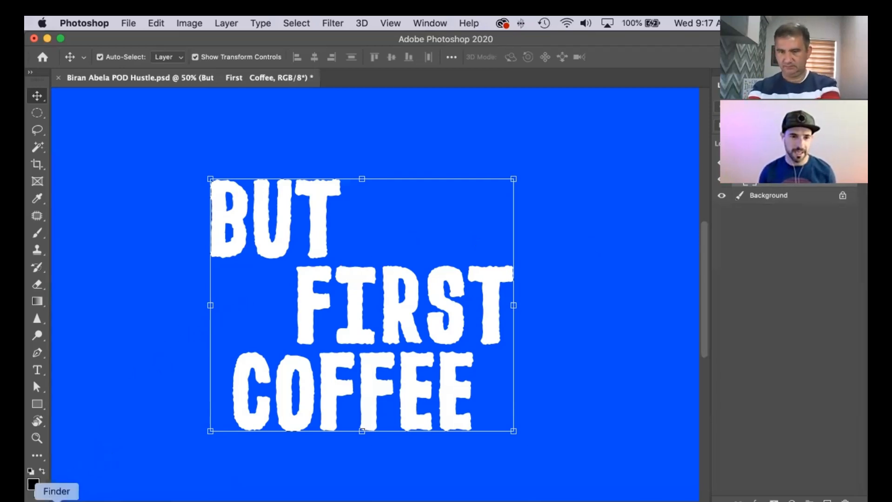
# - Switch to Finder and place Rust.png from the PNG-Format folder into the open Photoshop document
pyautogui.click(57, 499)
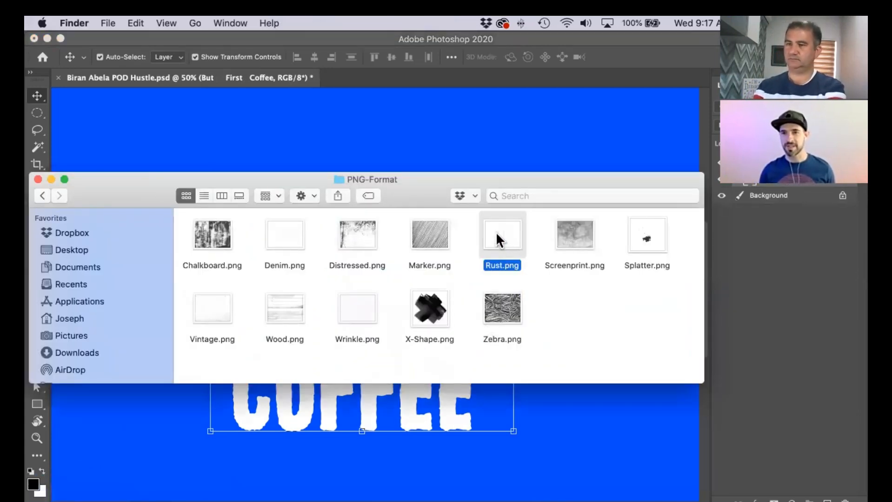
pyautogui.moveTo(496, 234); pyautogui.dragTo(547, 295)
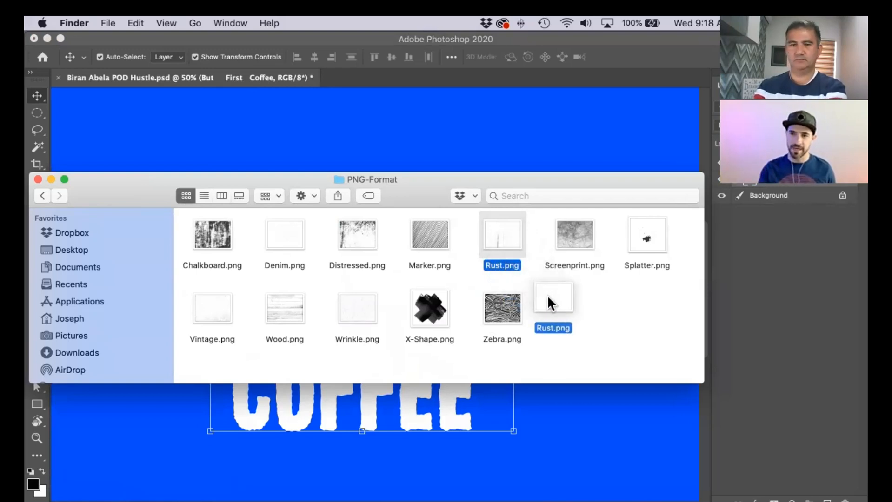
pyautogui.moveTo(546, 295); pyautogui.dragTo(548, 421)
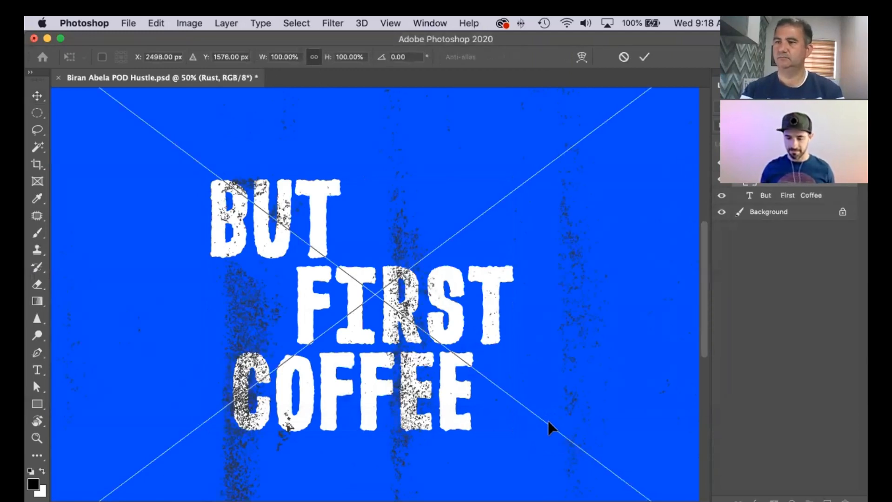
# - Scale the placed Rust texture to about 53.57%, position it over the lettering and commit the transform
pyautogui.press('super+minus')
pyautogui.press('super+minus')
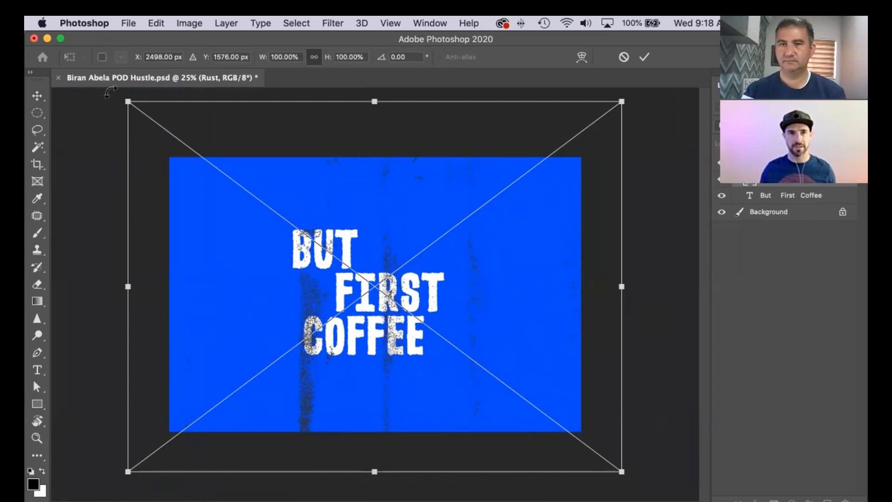
pyautogui.moveTo(122, 99); pyautogui.dragTo(234, 183)
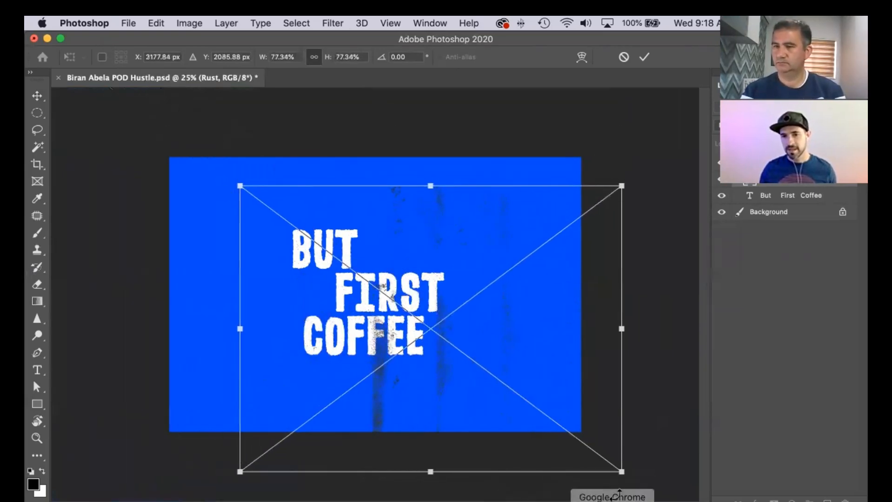
pyautogui.moveTo(621, 471); pyautogui.dragTo(486, 407)
pyautogui.press('super+0')
pyautogui.press('super+plus')
pyautogui.press('super+plus')
pyautogui.press('super+plus')
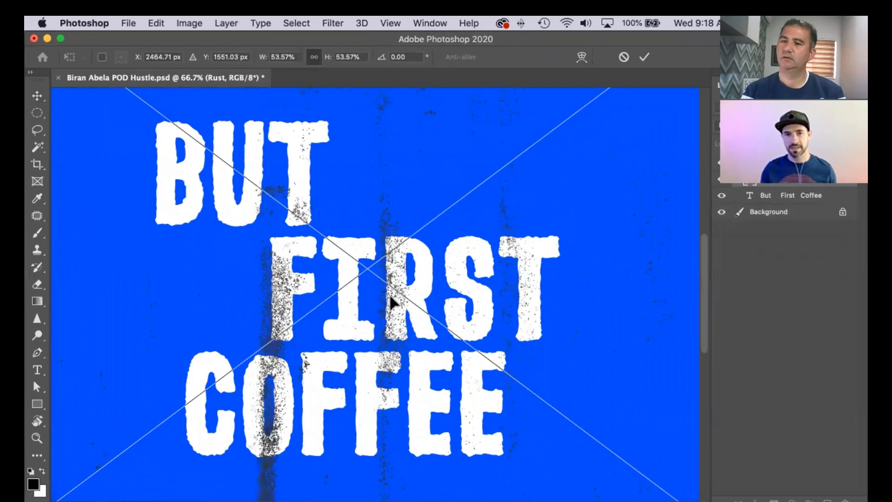
pyautogui.moveTo(392, 292)
pyautogui.mouseDown()
pyautogui.moveTo(444, 292)
pyautogui.moveTo(426, 284)
pyautogui.moveTo(418, 264)
pyautogui.moveTo(388, 259)
pyautogui.moveTo(373, 271)
pyautogui.moveTo(392, 275)
pyautogui.moveTo(384, 277)
pyautogui.mouseUp()
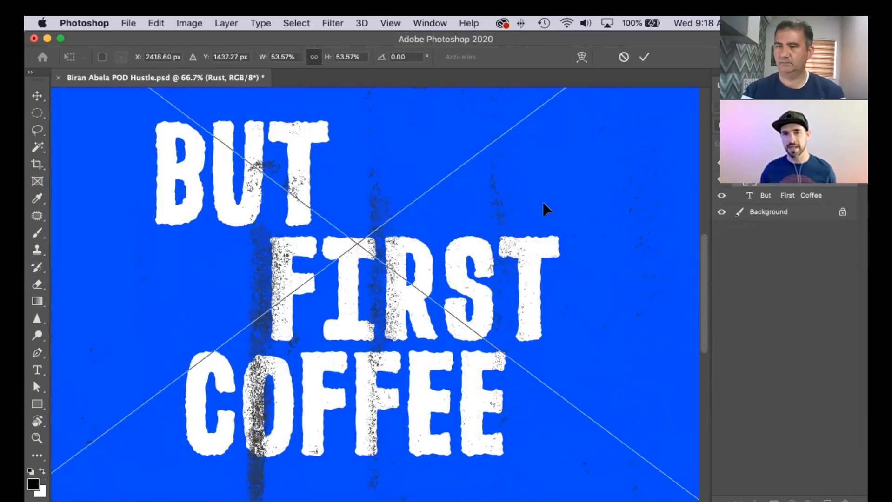
pyautogui.click(645, 57)
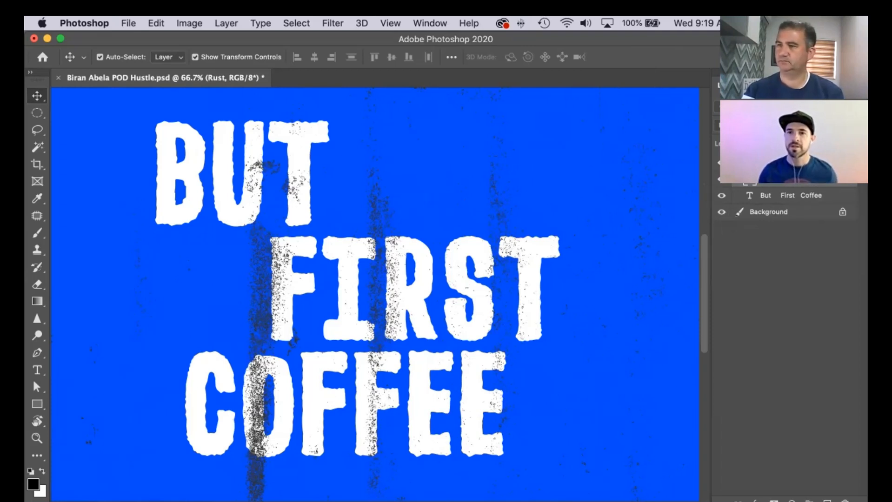
# - Set the Rust layer's blending options to Shallow knockout and 0% fill opacity
pyautogui.press('space')
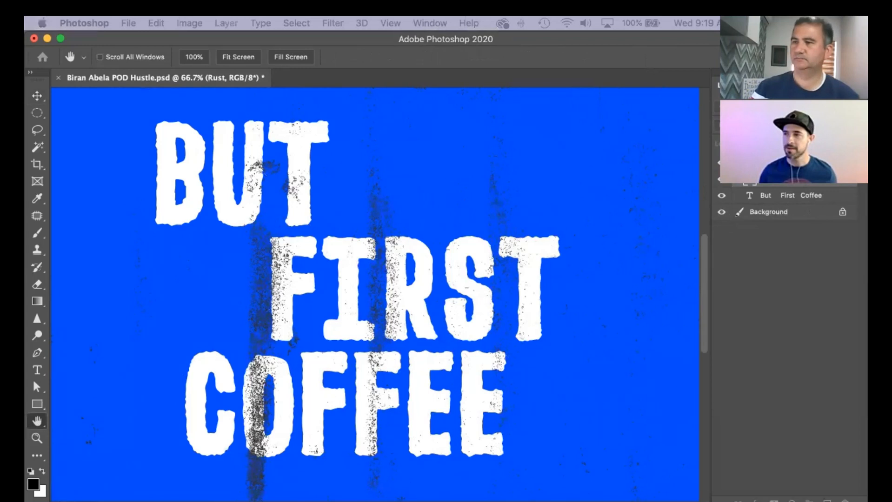
pyautogui.moveTo(865, 145); pyautogui.dragTo(398, 98)
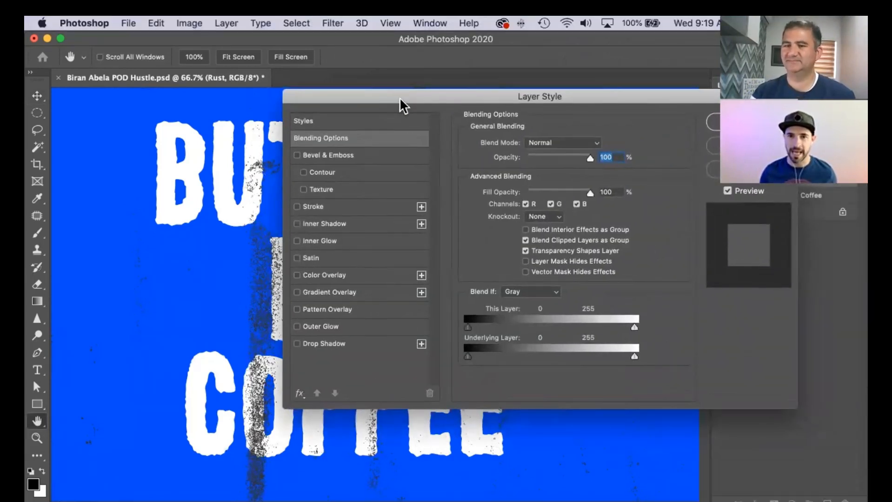
pyautogui.click(538, 216)
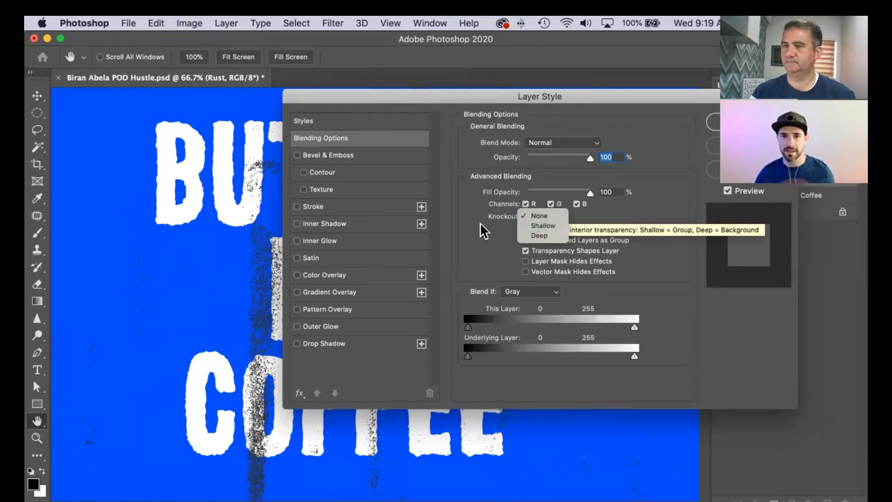
pyautogui.click(480, 223)
pyautogui.click(533, 217)
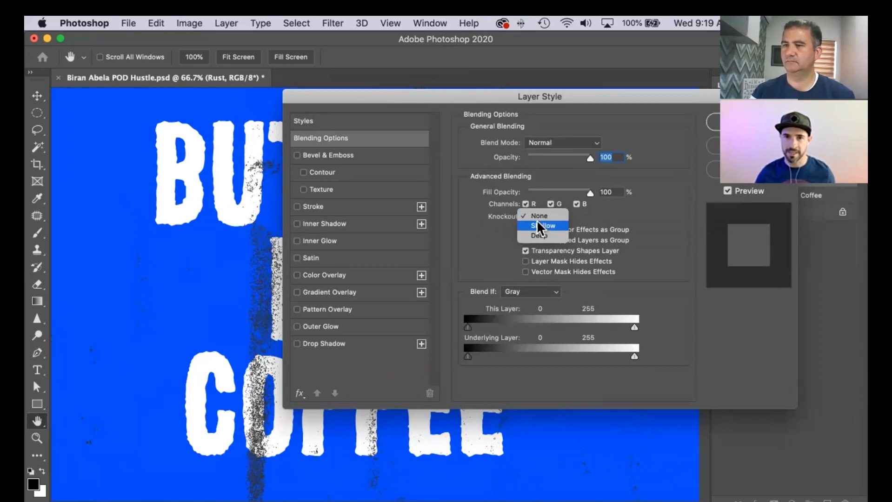
pyautogui.click(540, 225)
pyautogui.moveTo(647, 95); pyautogui.dragTo(536, 99)
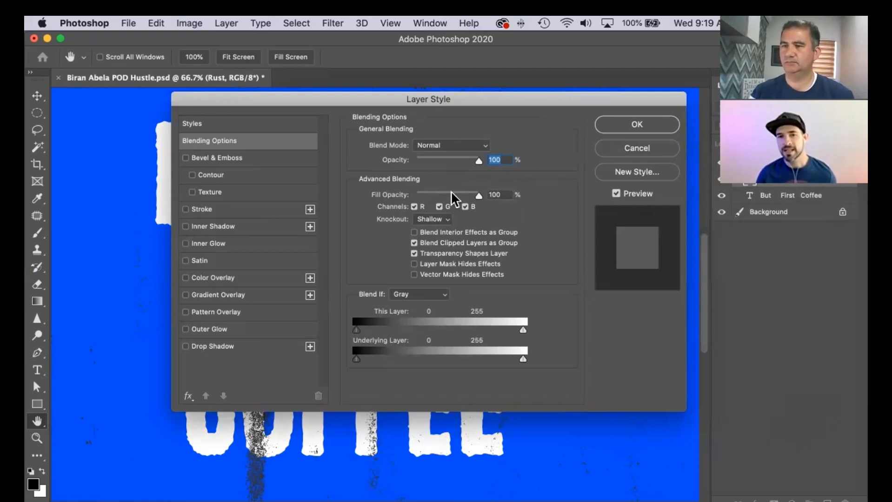
pyautogui.moveTo(451, 191); pyautogui.dragTo(395, 195)
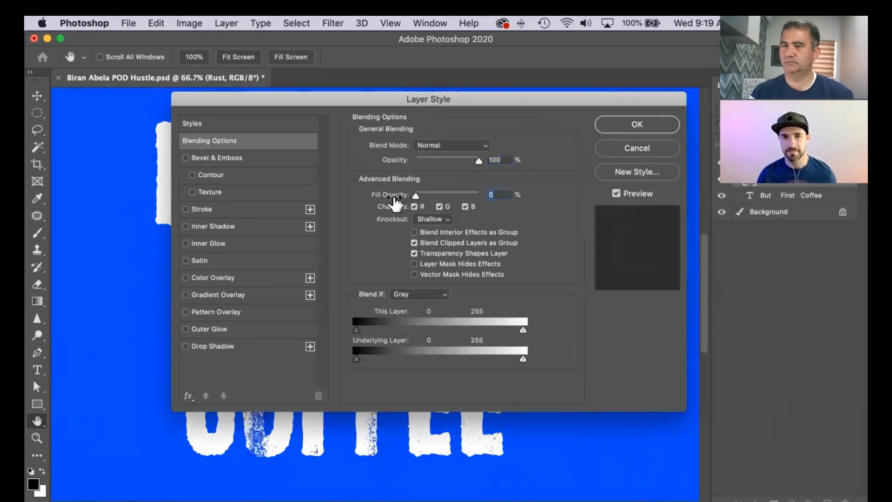
pyautogui.click(620, 120)
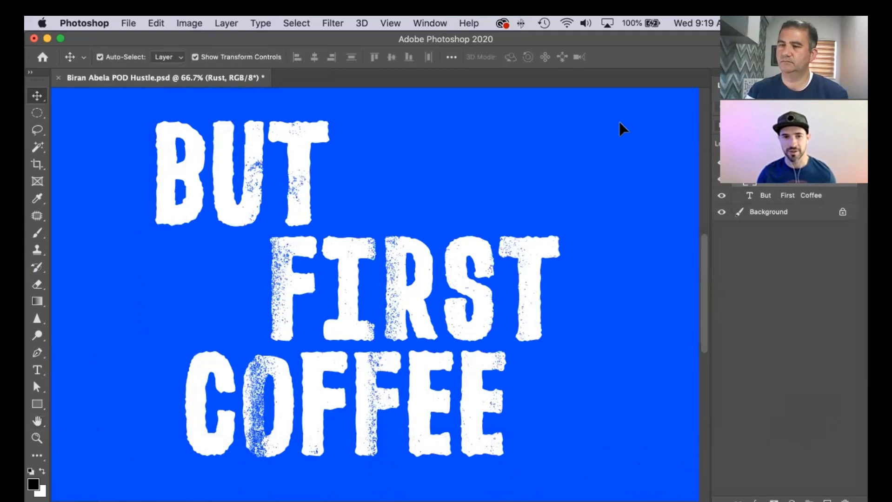
# - Examine the texture in the lettering up close with the Background layer hidden and shown again
pyautogui.press('super+plus')
pyautogui.press('super+plus')
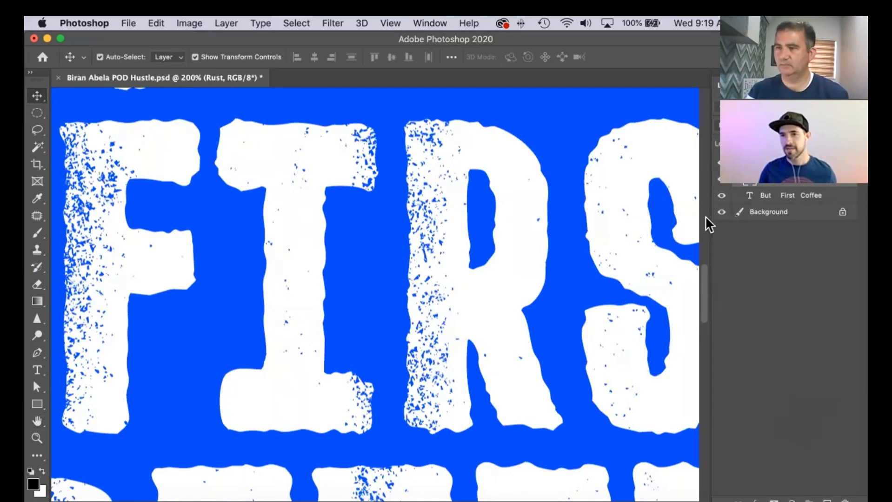
pyautogui.click(721, 213)
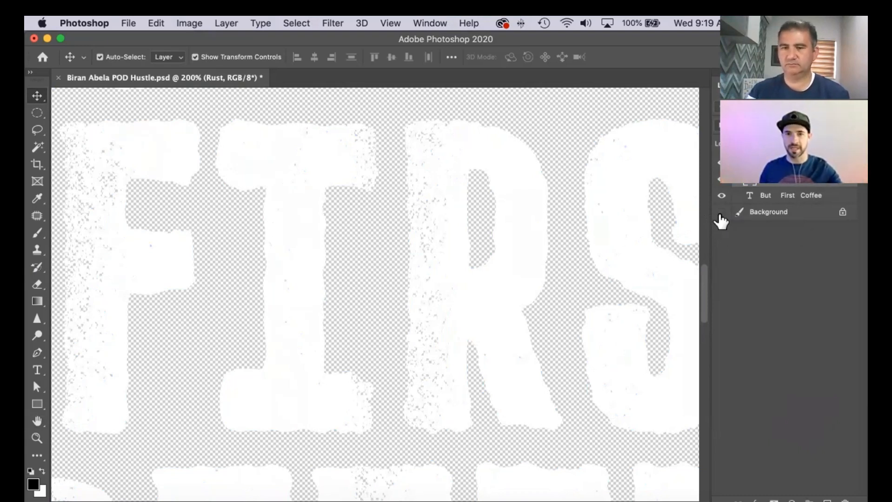
pyautogui.click(721, 212)
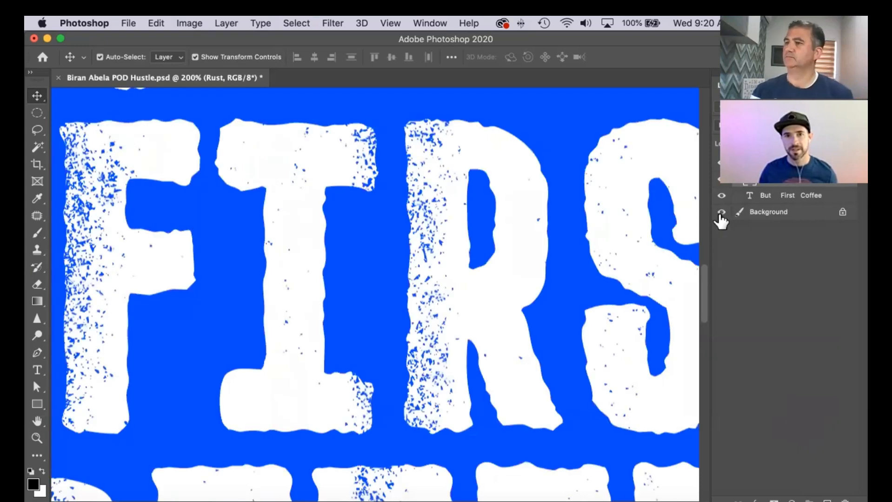
pyautogui.press('super')
pyautogui.press('super+minus')
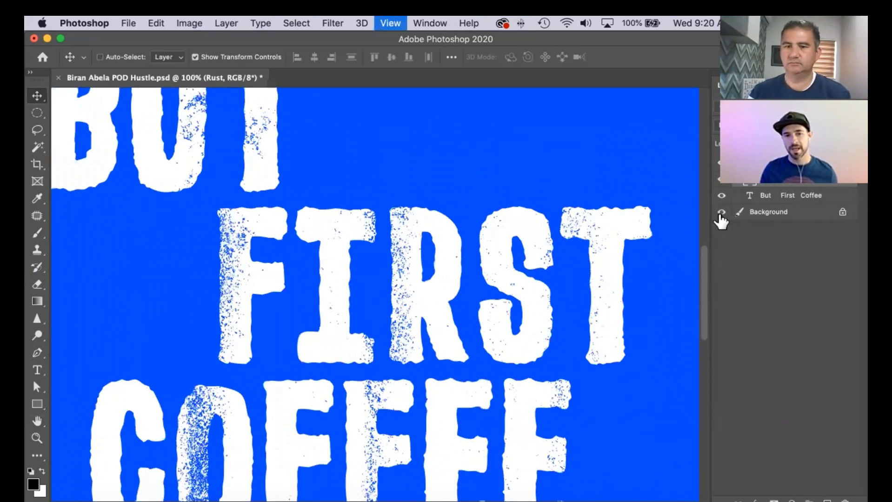
pyautogui.press('super+minus')
# - Place Vintage.png from Finder's PNG-Format folder into the document and scale it to about 38.85% over the lettering
pyautogui.click(61, 495)
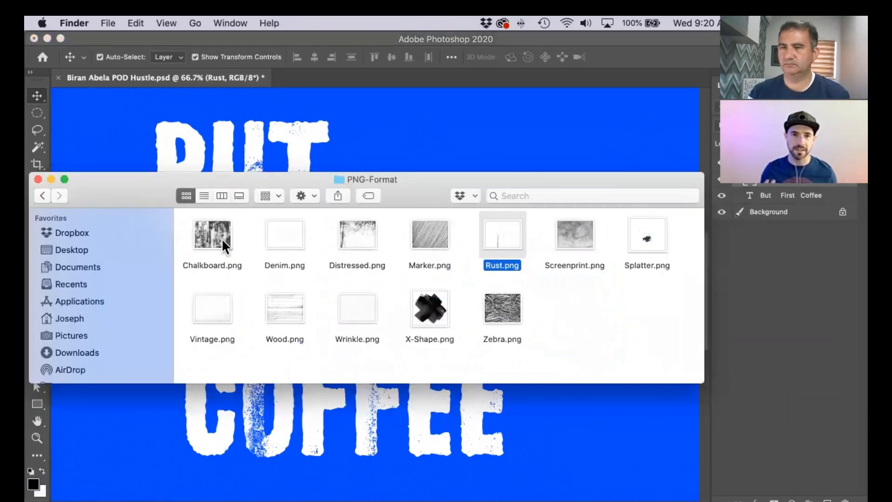
pyautogui.moveTo(204, 315); pyautogui.dragTo(366, 420)
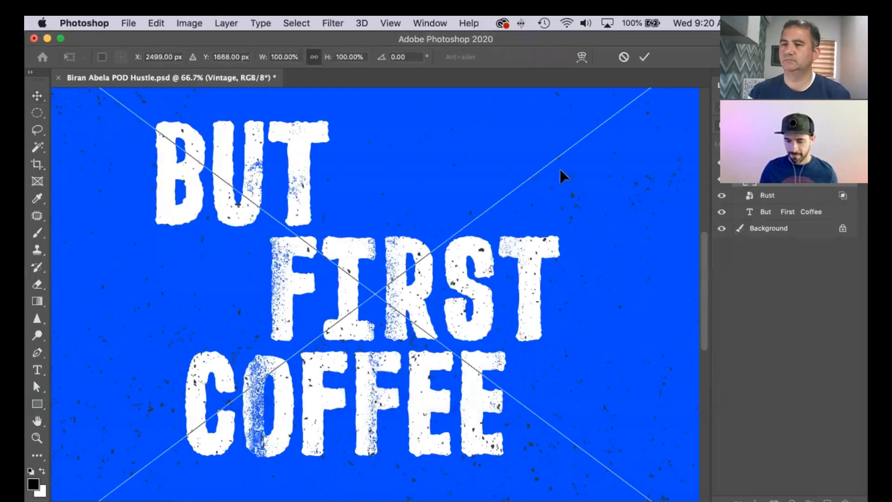
pyautogui.press('super+minus')
pyautogui.press('super+minus')
pyautogui.press('super+minus')
pyautogui.press('super+minus')
pyautogui.press('super+minus')
pyautogui.moveTo(155, 129); pyautogui.dragTo(267, 214)
pyautogui.moveTo(594, 459); pyautogui.dragTo(412, 371)
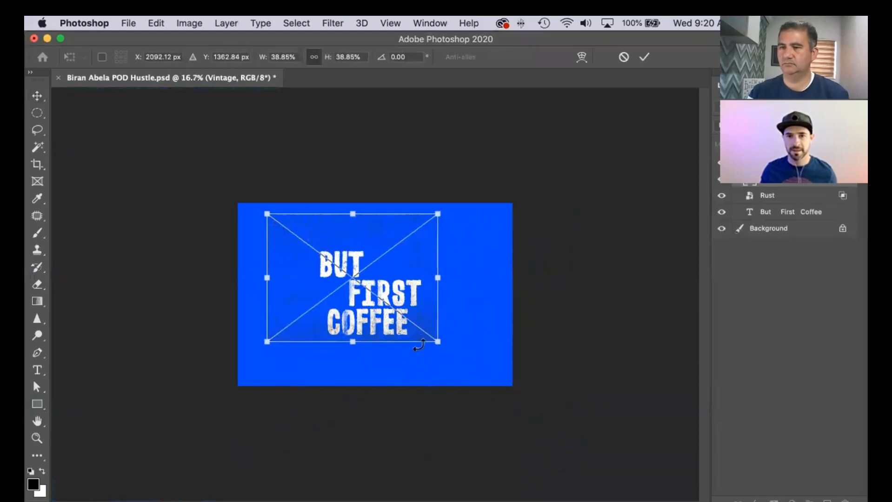
pyautogui.click(643, 57)
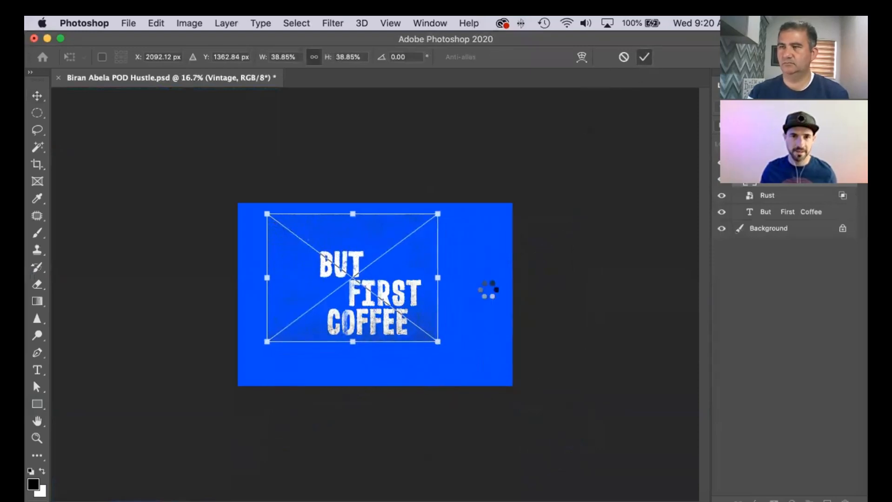
# - Set the Vintage layer's blending options to Shallow knockout and 0% fill opacity
pyautogui.press('super+equal')
pyautogui.press('super+equal')
pyautogui.press('super+equal')
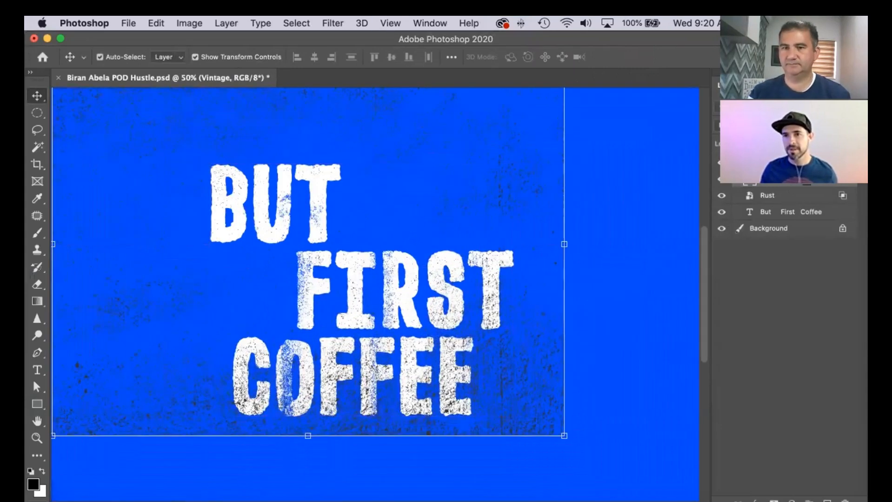
pyautogui.doubleClick(770, 191)
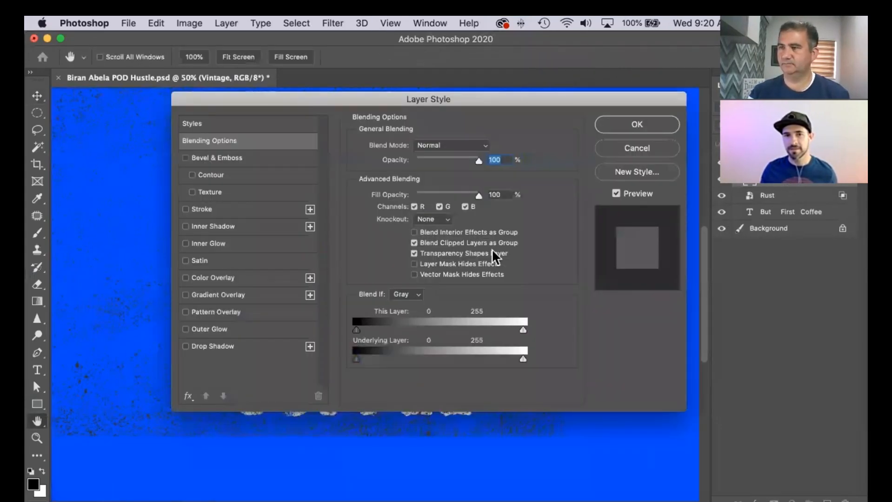
pyautogui.click(421, 217)
pyautogui.click(424, 225)
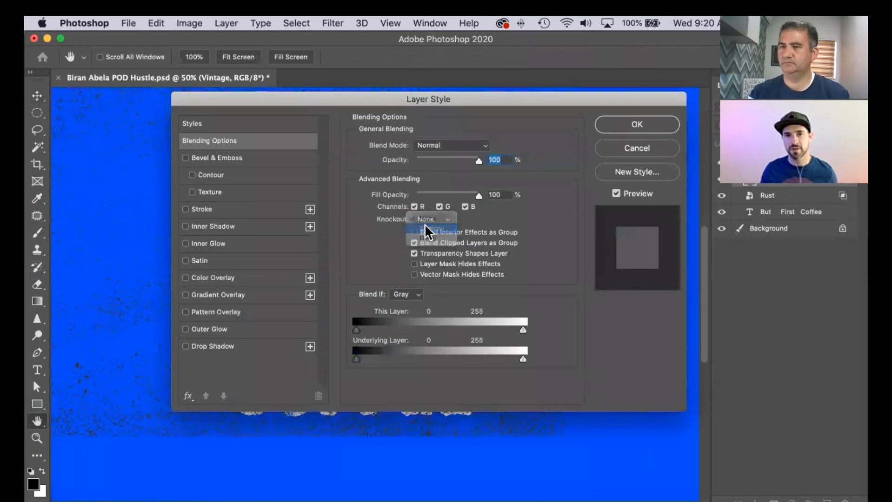
pyautogui.moveTo(432, 189); pyautogui.dragTo(409, 192)
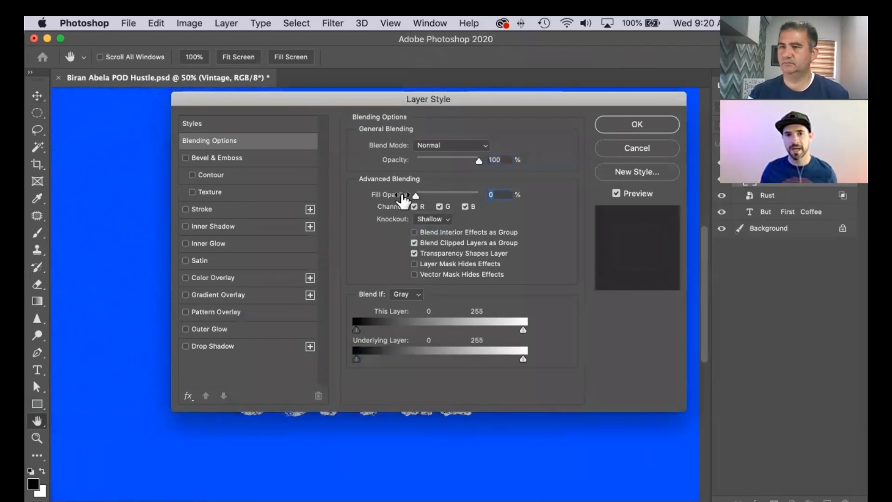
pyautogui.click(635, 126)
# - Compare the lettering with the Vintage and Rust texture layers each hidden and shown again
pyautogui.press('v')
pyautogui.press('super+plus')
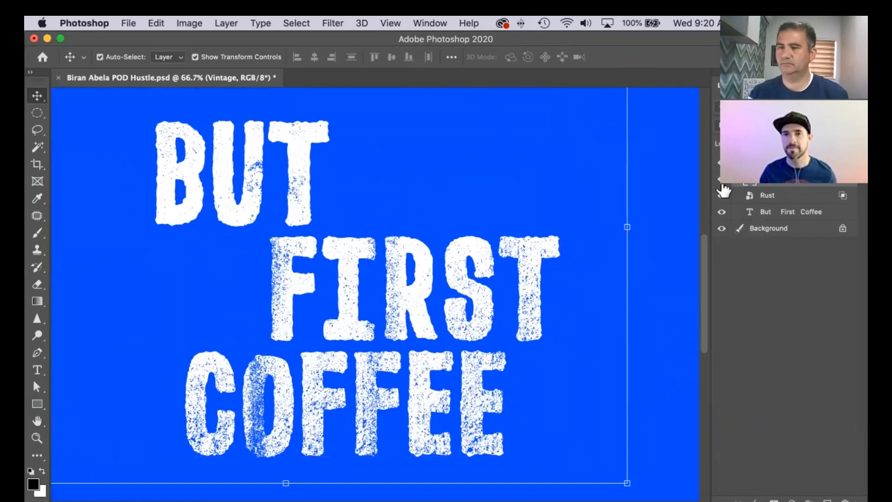
pyautogui.click(720, 181)
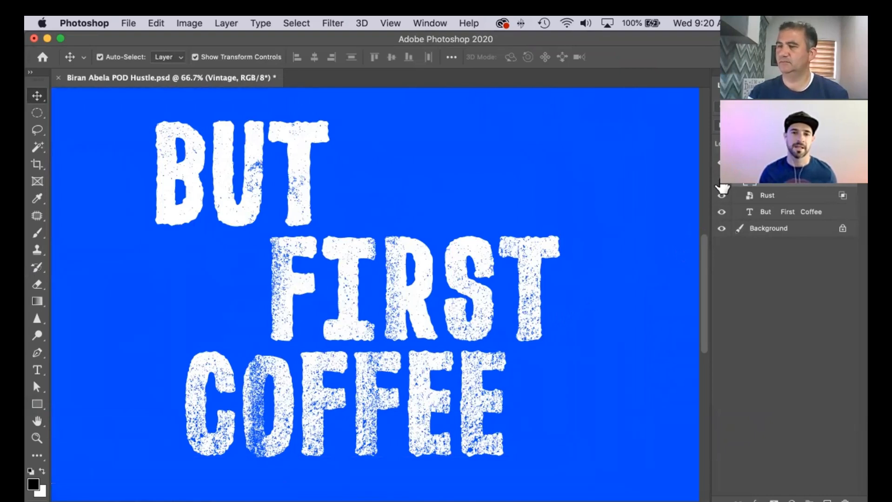
pyautogui.click(720, 181)
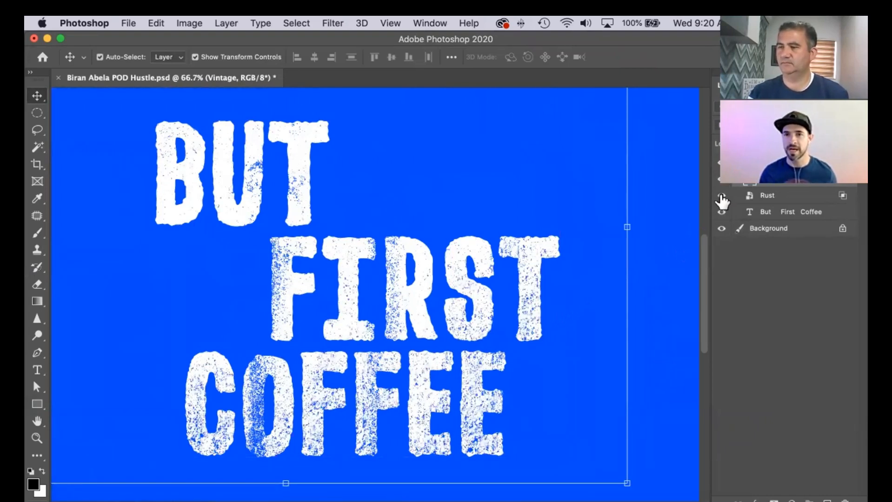
pyautogui.click(721, 195)
pyautogui.click(721, 196)
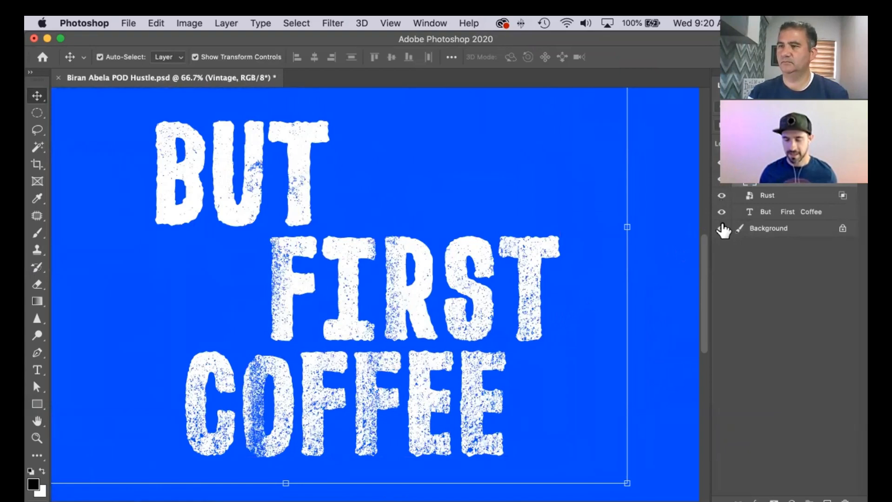
# - Inspect the double-textured word FIRST at 200% with the Background layer hidden and shown again
pyautogui.press('super+equal')
pyautogui.press('super+equal')
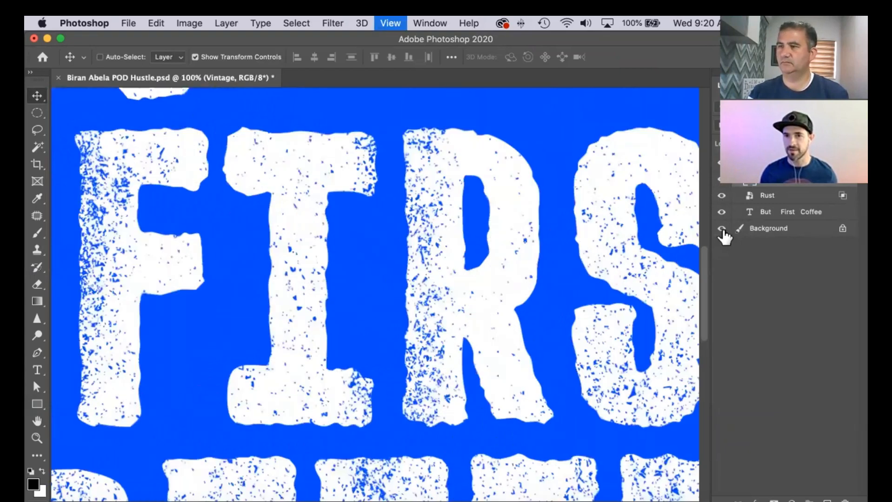
pyautogui.click(722, 228)
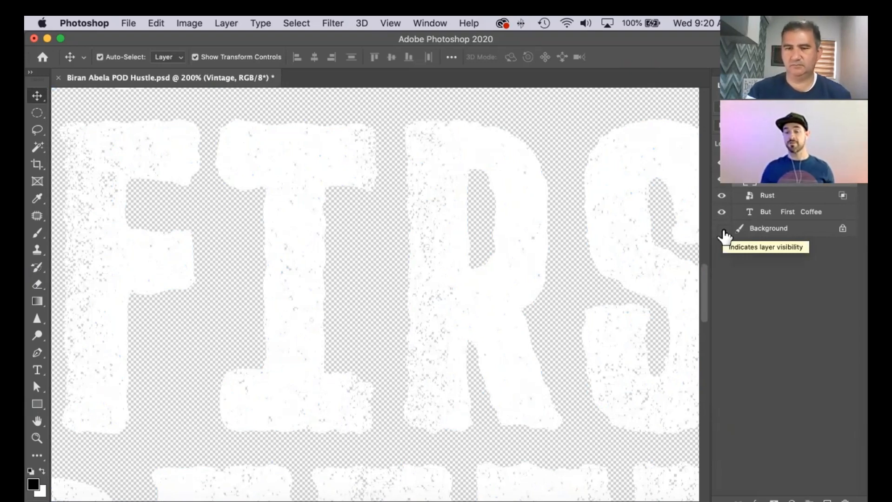
pyautogui.click(723, 231)
pyautogui.press('super+minus')
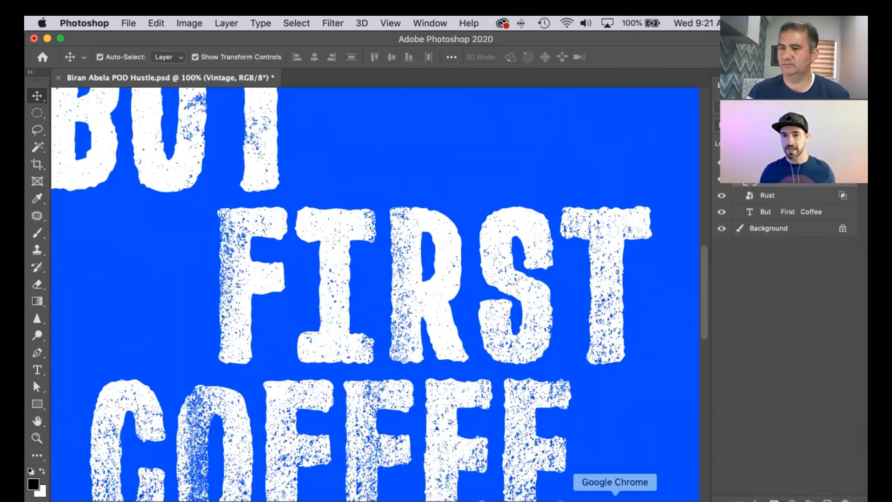
# - View the design on the grey Premium T-Shirt preview on Redbubble in Chrome, return to Photoshop and deselect the Vintage layer
pyautogui.click(621, 499)
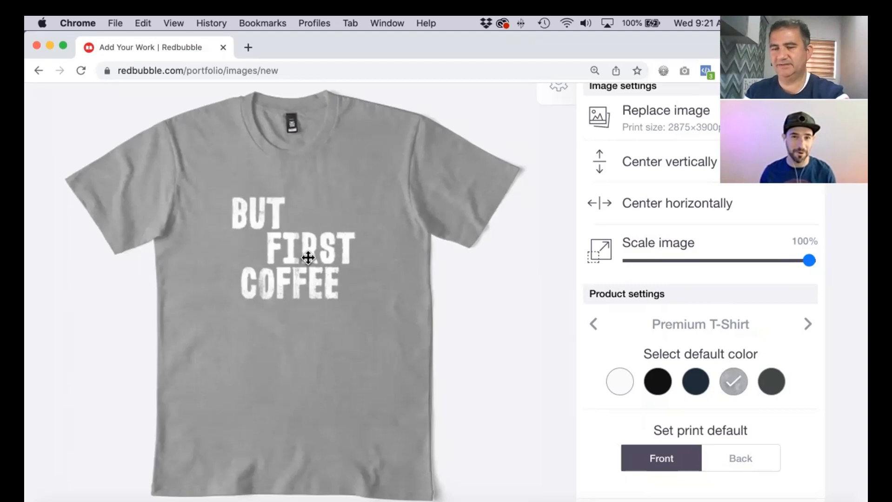
pyautogui.press('super+Tab')
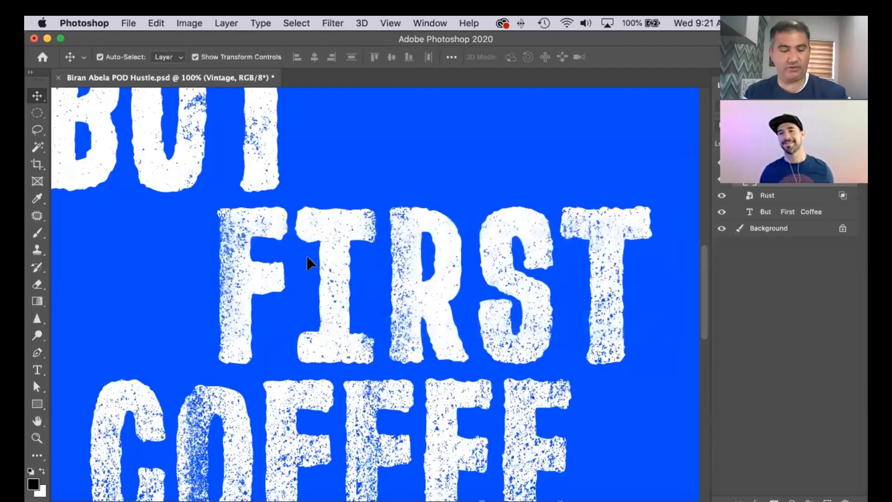
pyautogui.press('super+minus')
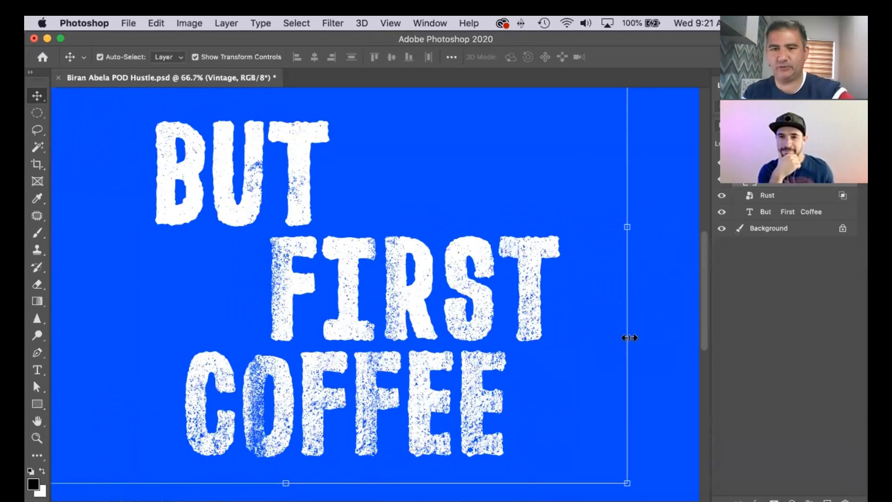
pyautogui.click(658, 345)
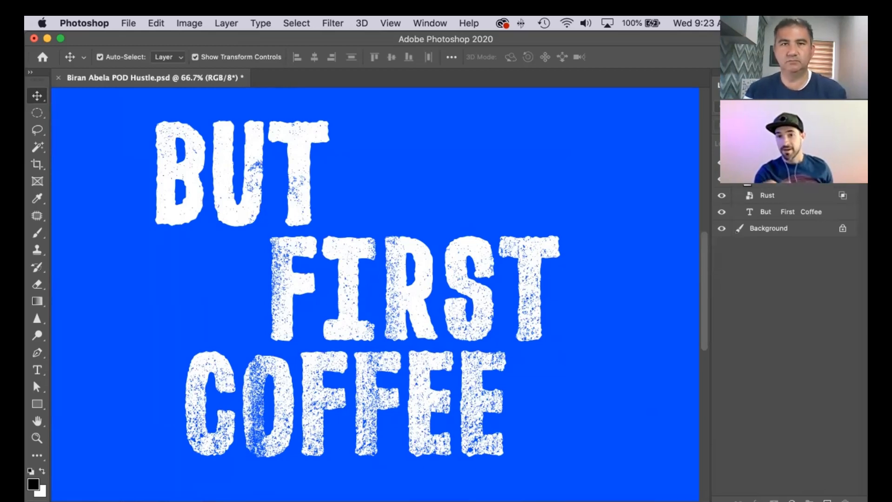
# - Nudge the "But First Coffee" text layer around beneath the textures, ending slightly higher and a little to the right of its starting place
pyautogui.click(765, 188)
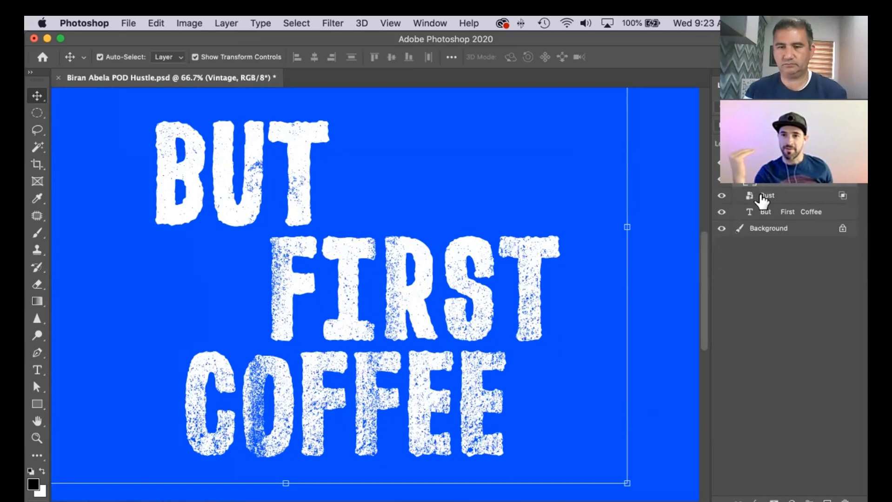
pyautogui.click(766, 214)
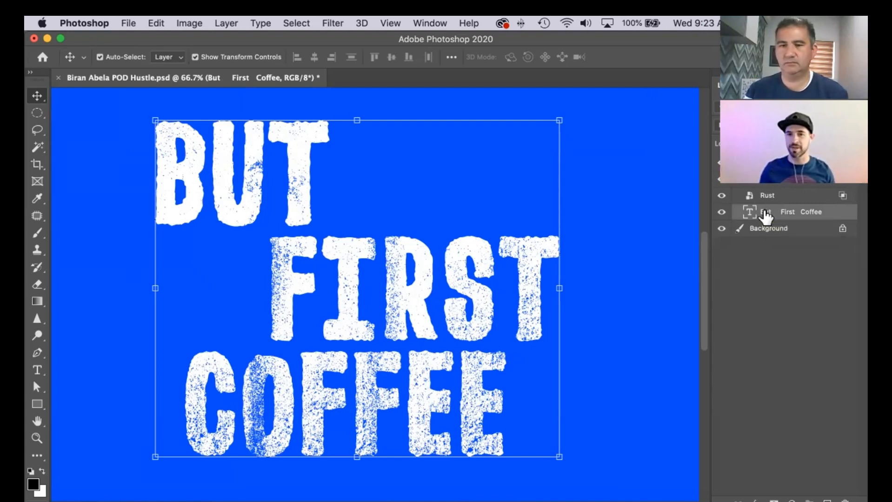
pyautogui.press('super')
pyautogui.press('super+1')
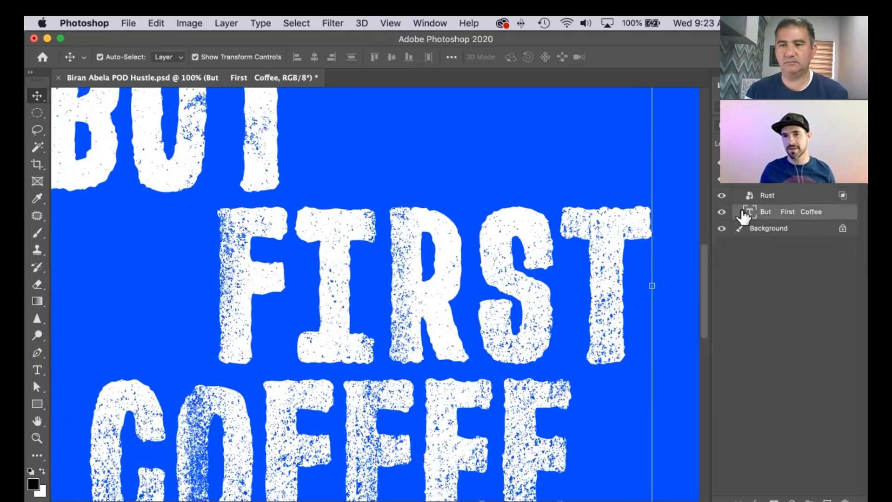
pyautogui.hotkey('shift', 'Right')
pyautogui.hotkey('shift', 'Right')
pyautogui.hotkey('shift', 'Right')
pyautogui.hotkey('shift', 'Up')
pyautogui.hotkey('shift', 'Up')
pyautogui.hotkey('shift', 'Up')
pyautogui.hotkey('shift', 'Up')
pyautogui.hotkey('shift', 'Up')
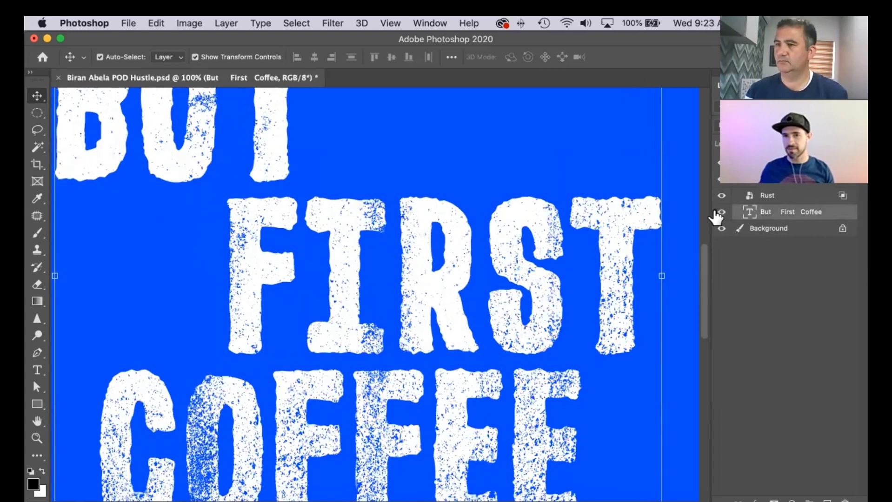
pyautogui.hotkey('shift', 'Left')
pyautogui.hotkey('shift', 'Left')
pyautogui.hotkey('shift', 'Up')
pyautogui.hotkey('shift', 'Up')
pyautogui.hotkey('shift', 'Up')
pyautogui.hotkey('shift', 'Up')
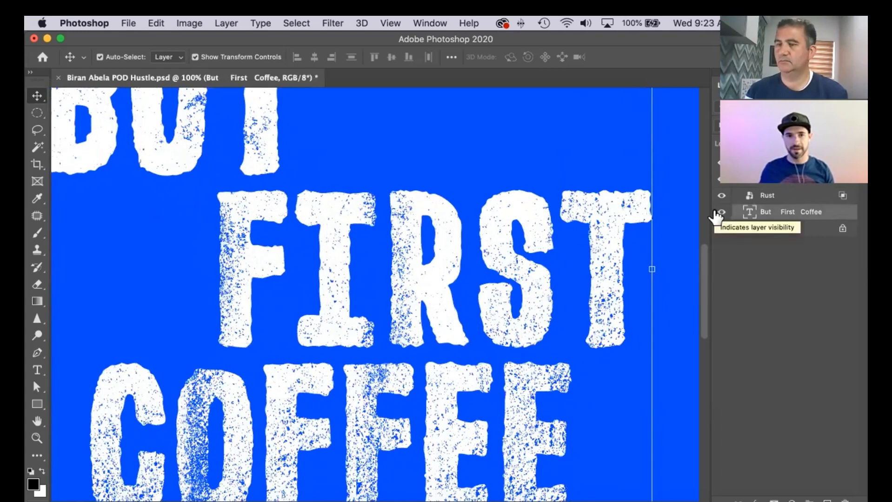
pyautogui.hotkey('shift', 'Left')
pyautogui.hotkey('shift', 'Left')
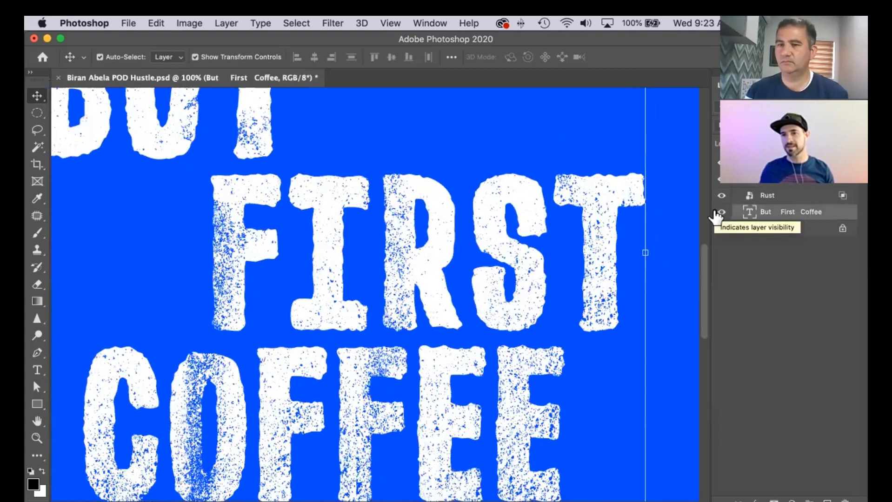
pyautogui.hotkey('shift', 'Down')
pyautogui.hotkey('shift', 'Down')
pyautogui.hotkey('shift', 'Down')
pyautogui.hotkey('shift', 'Down')
pyautogui.hotkey('shift', 'Right')
pyautogui.hotkey('shift', 'Right')
pyautogui.hotkey('shift', 'Right')
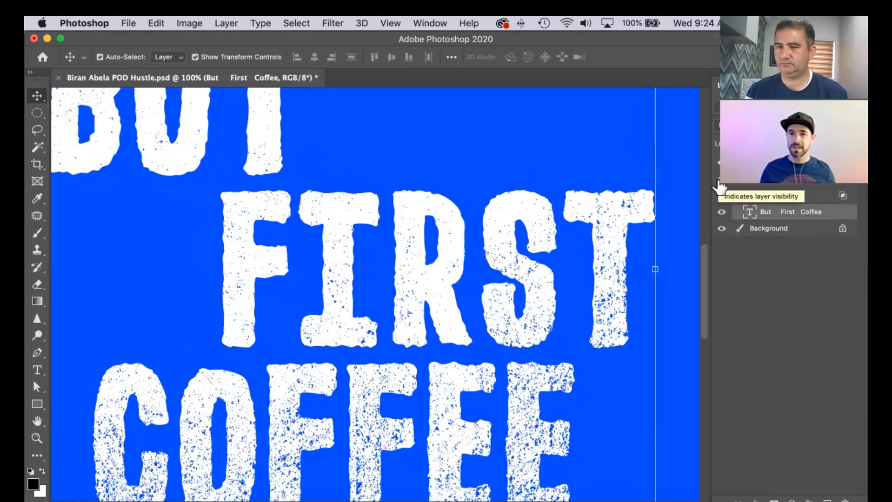
# - Compare the lettering with the Rust layer shown and hidden, and look over the texture files in Finder's PNG-Format folder
pyautogui.click(721, 196)
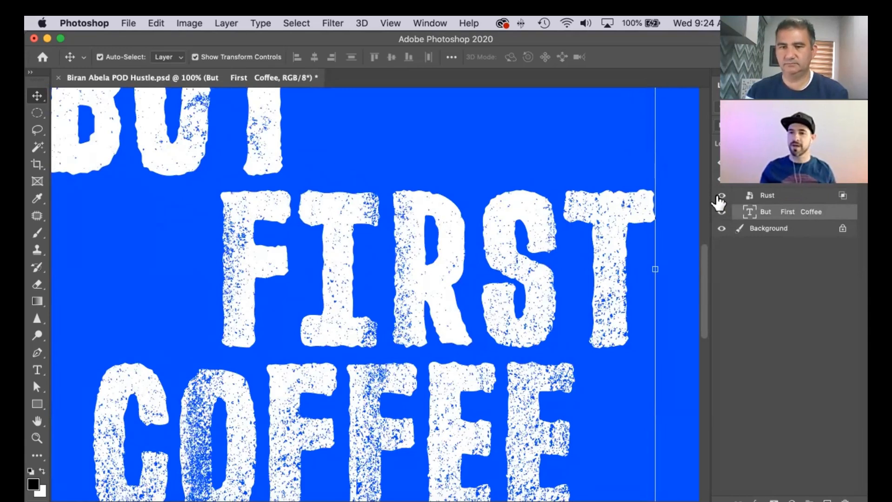
pyautogui.click(718, 196)
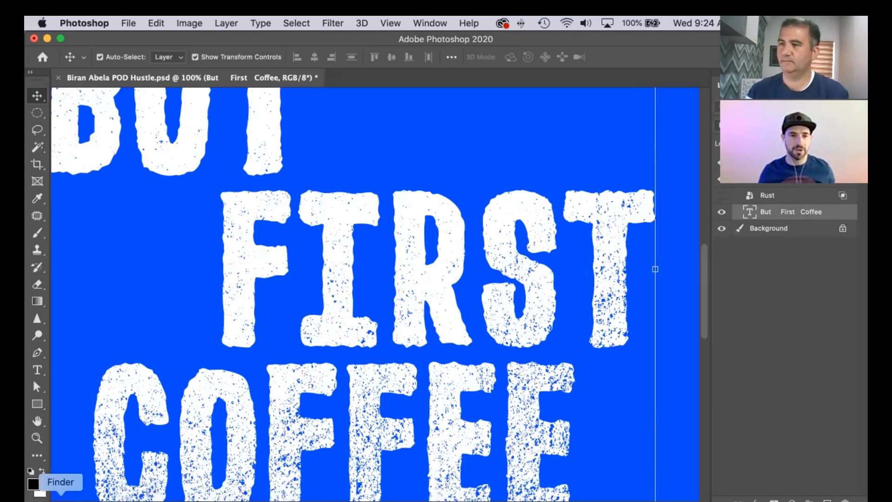
pyautogui.click(60, 496)
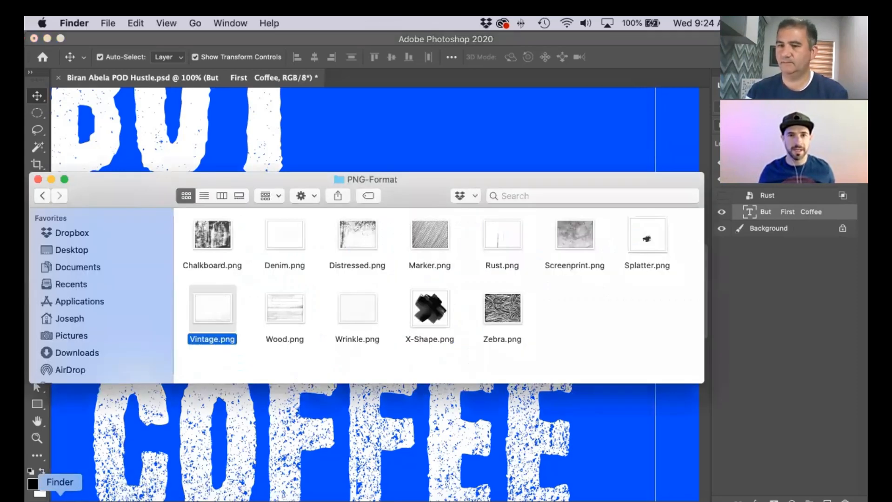
pyautogui.click(527, 136)
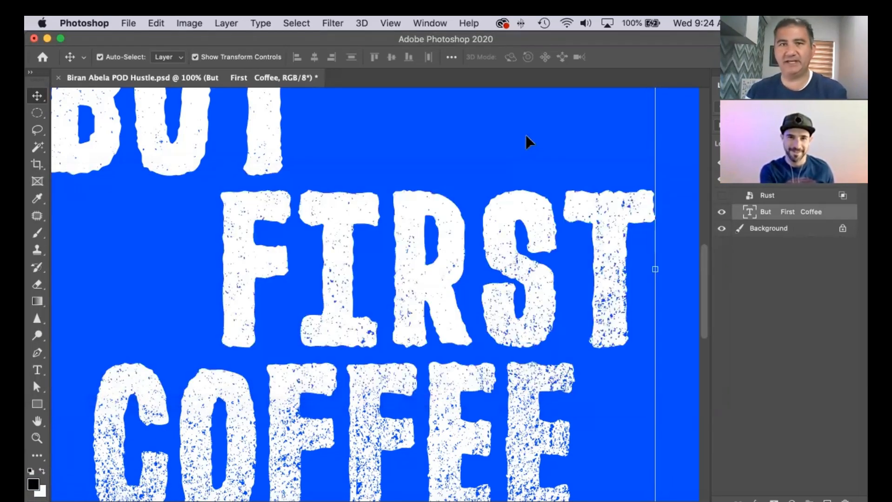